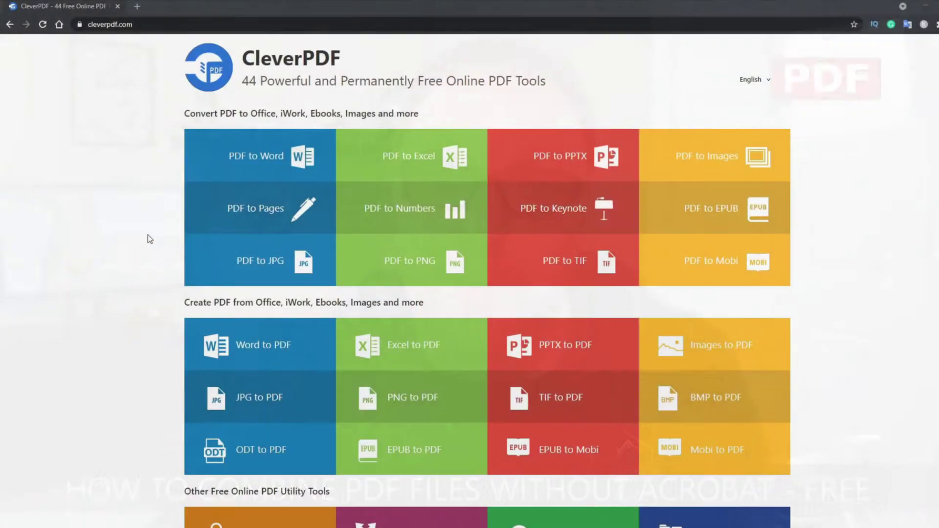
Open Page 1 to Page 5 from the desktop in Acrobat (dog, cat, goldfish, snail, giraffe).
scroll(148, 235, "down", 4)
scroll(148, 235, "down", 4)
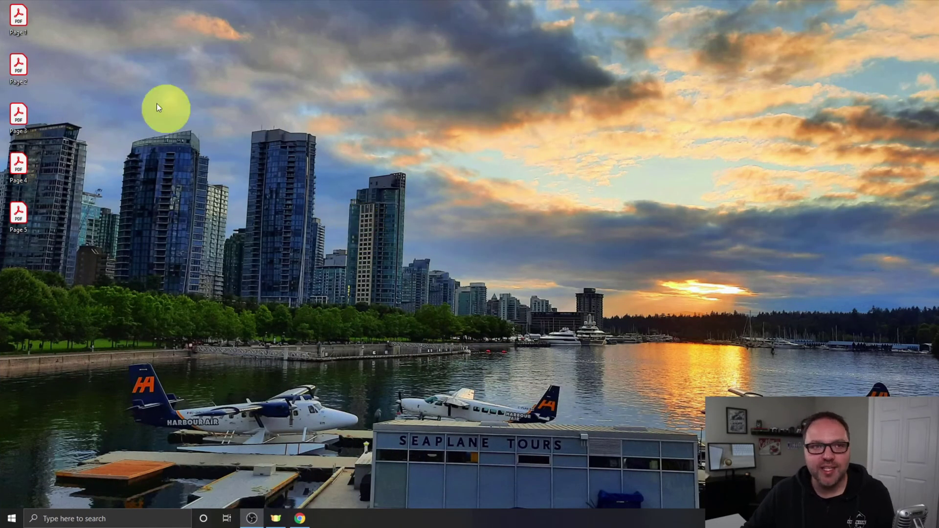
double_click(22, 15)
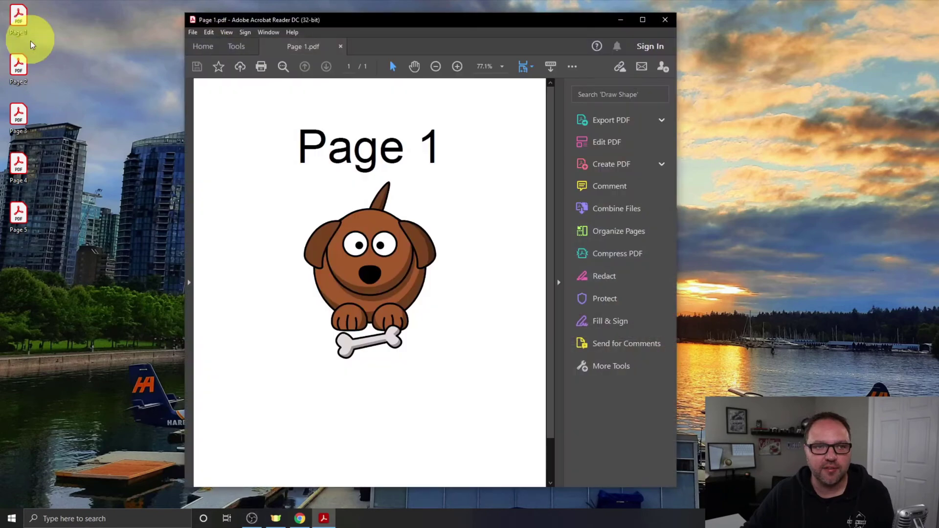
double_click(25, 66)
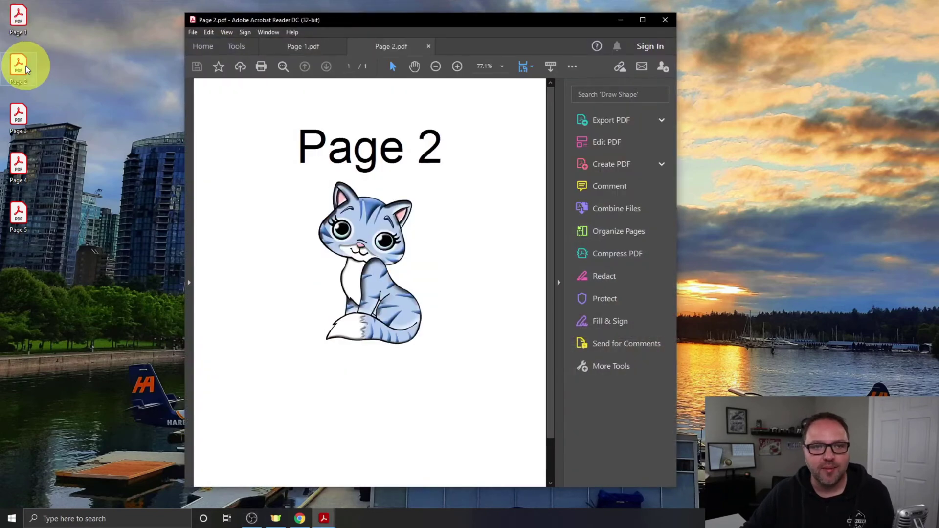
double_click(15, 120)
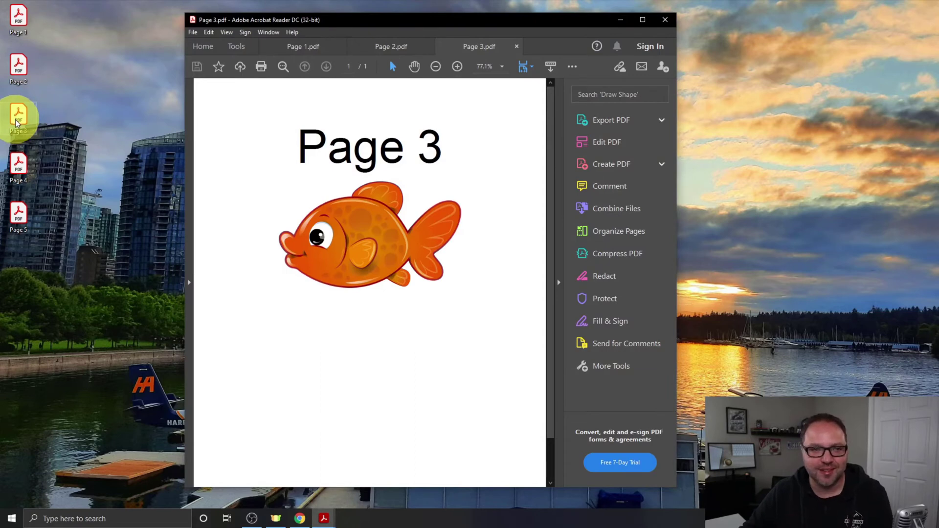
double_click(17, 164)
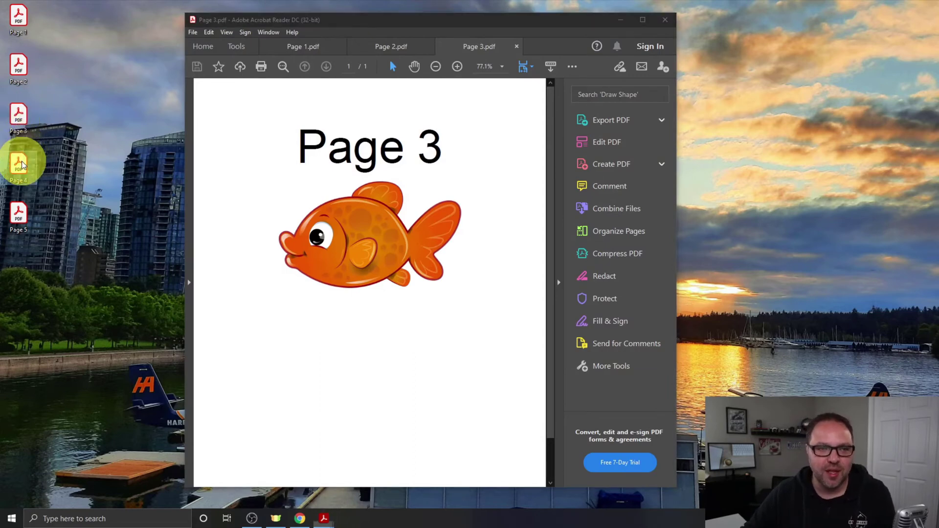
double_click(20, 213)
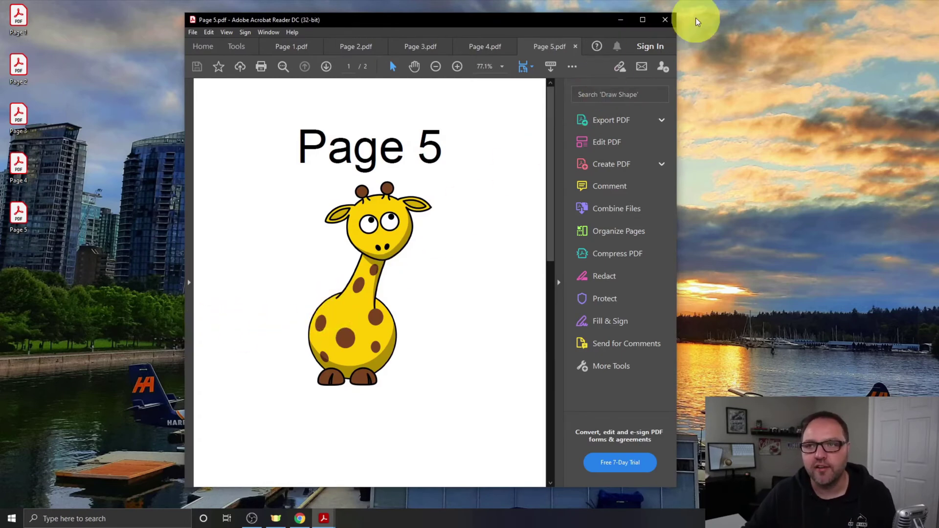
Close all the open PDFs at once and bring Chrome's Google page forward.
left_click(668, 20)
left_click(386, 273)
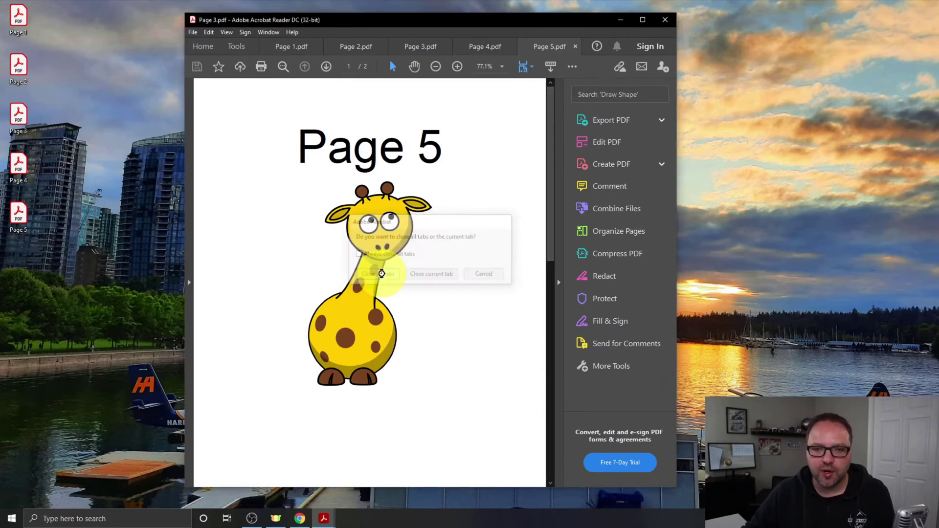
left_click(301, 520)
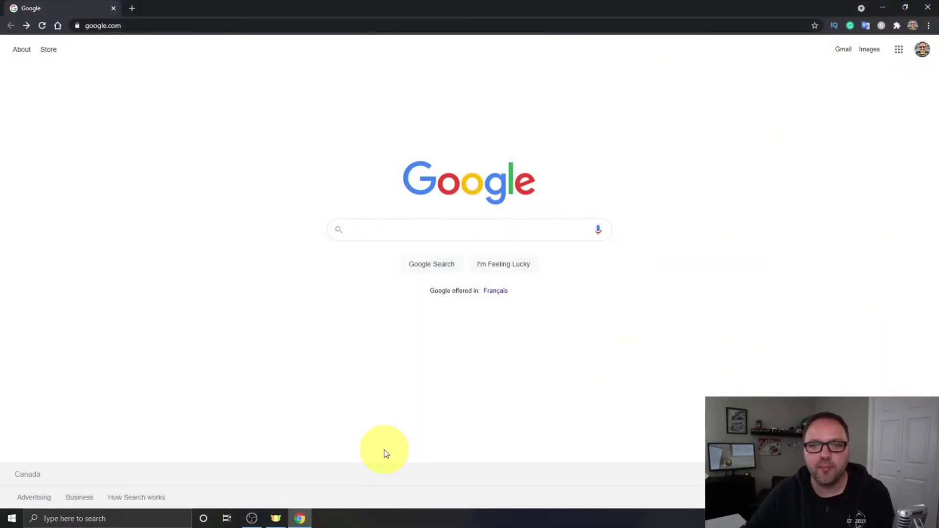
Search Google for 'cleverpdf' and open the CleverPDF online tools site.
left_click(391, 232)
type("clev")
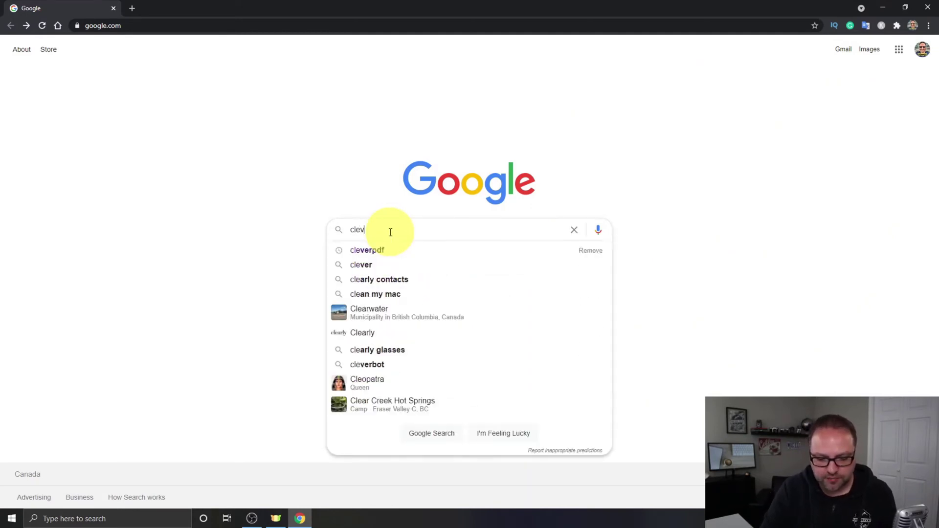
type("erpdf")
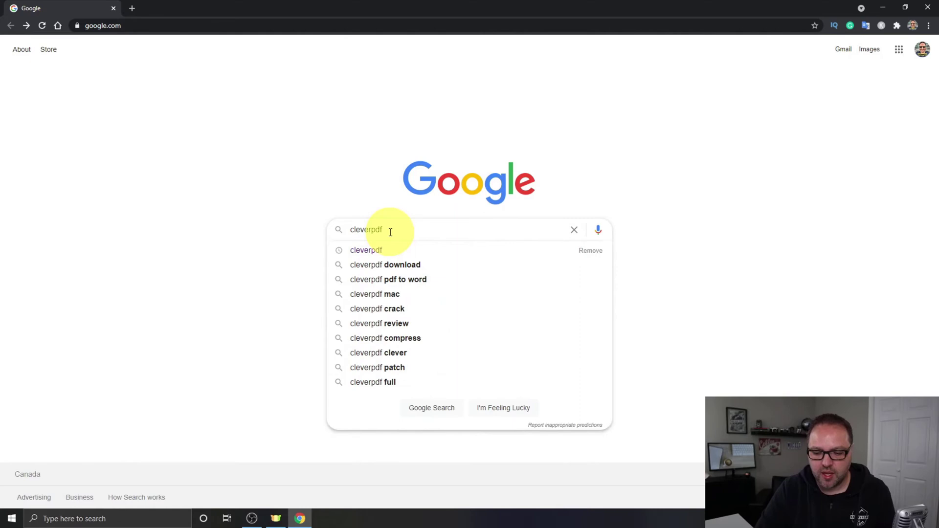
key("Return")
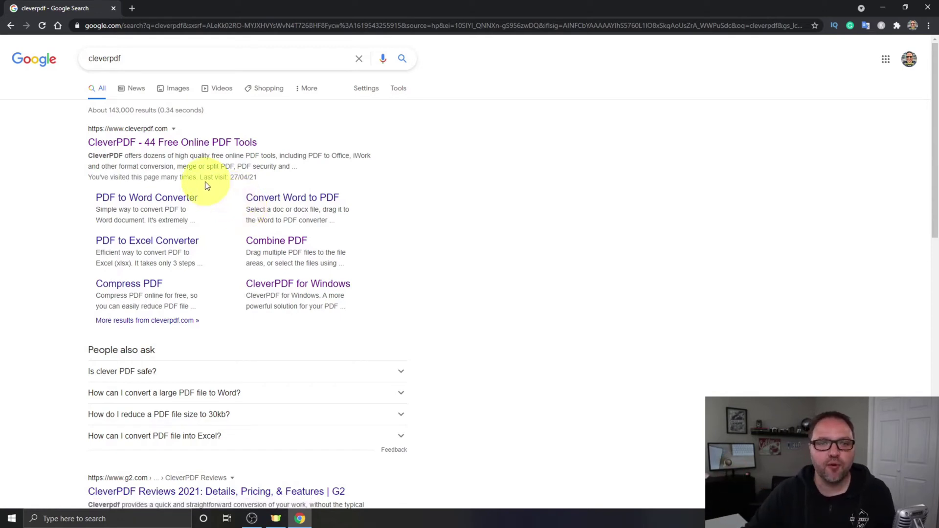
left_click(225, 145)
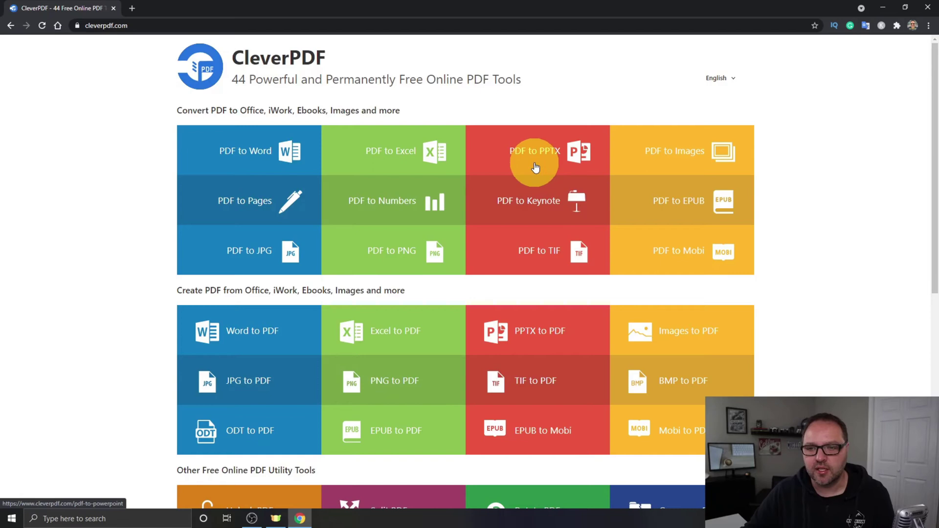
Scroll to the utility tools on CleverPDF and open the Combine PDF tool page.
scroll(533, 167, "down", 1)
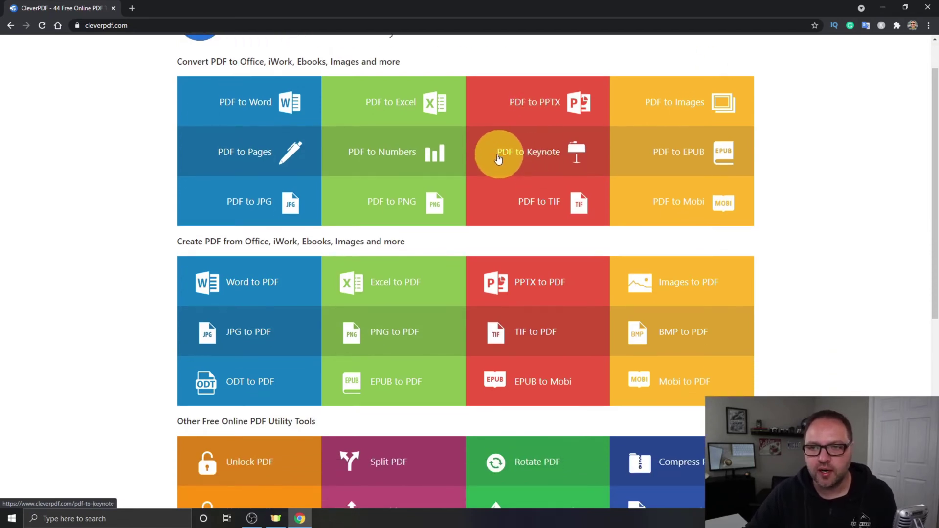
scroll(413, 158, "down", 1)
scroll(415, 161, "down", 3)
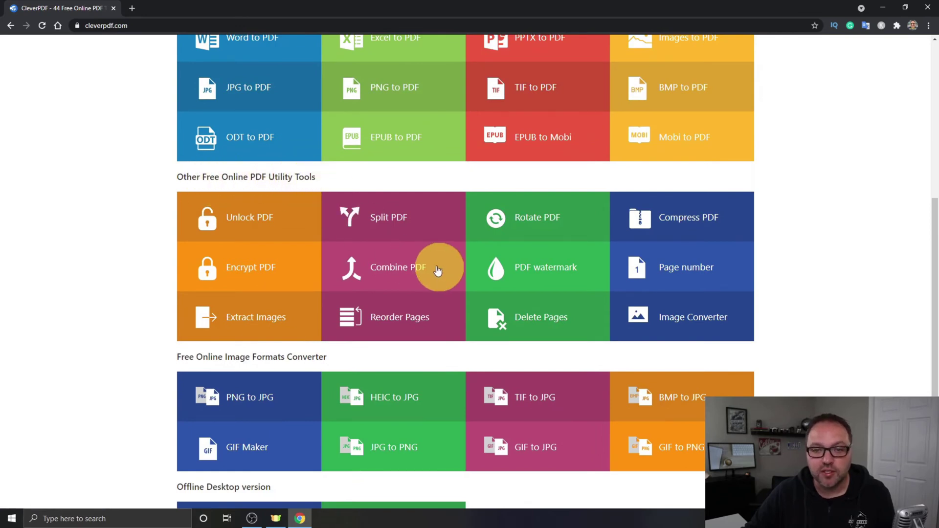
left_click(379, 277)
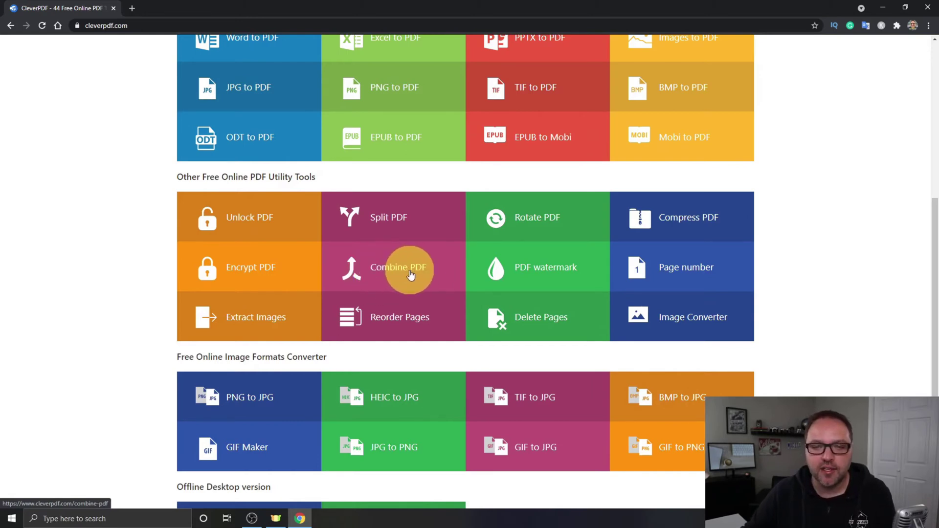
left_click(395, 269)
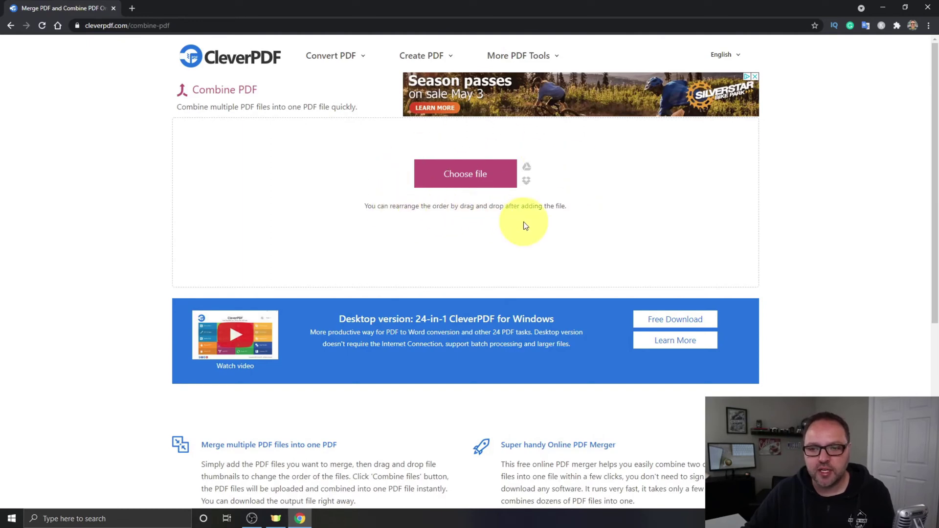
scroll(527, 224, "down", 6)
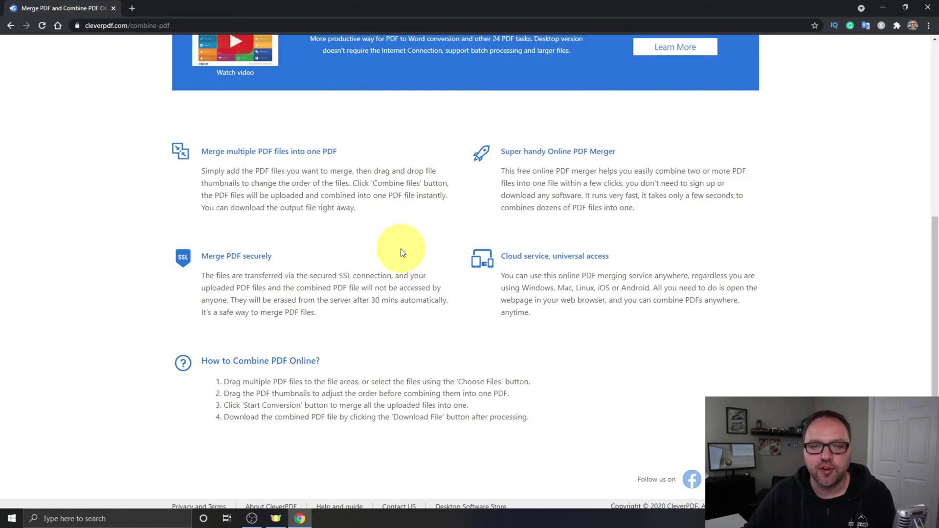
scroll(401, 255, "up", 5)
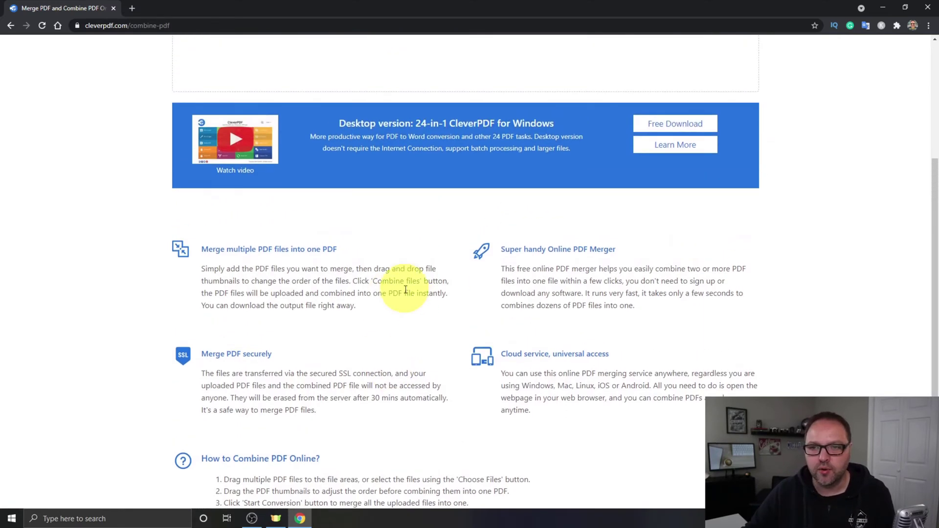
scroll(459, 356, "up", 2)
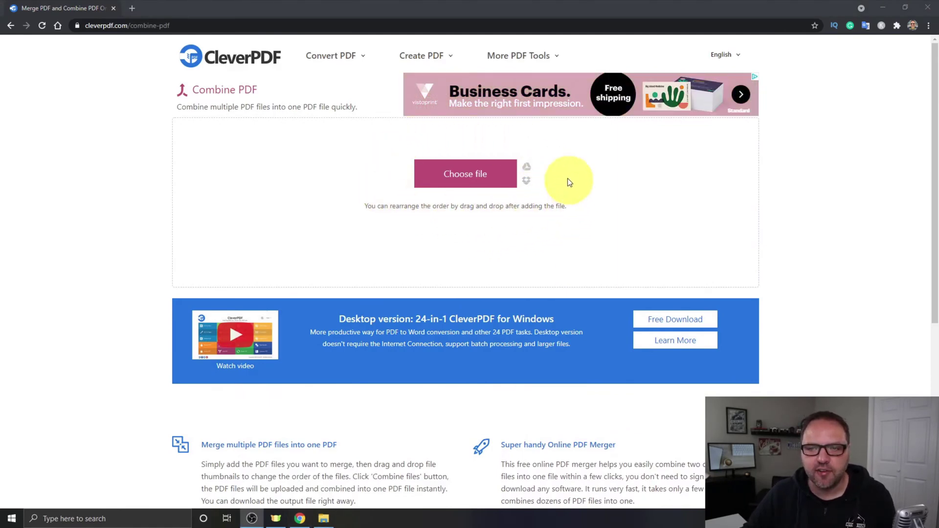
Upload Page 1.pdf from the Desktop as the first file to combine.
left_click(473, 179)
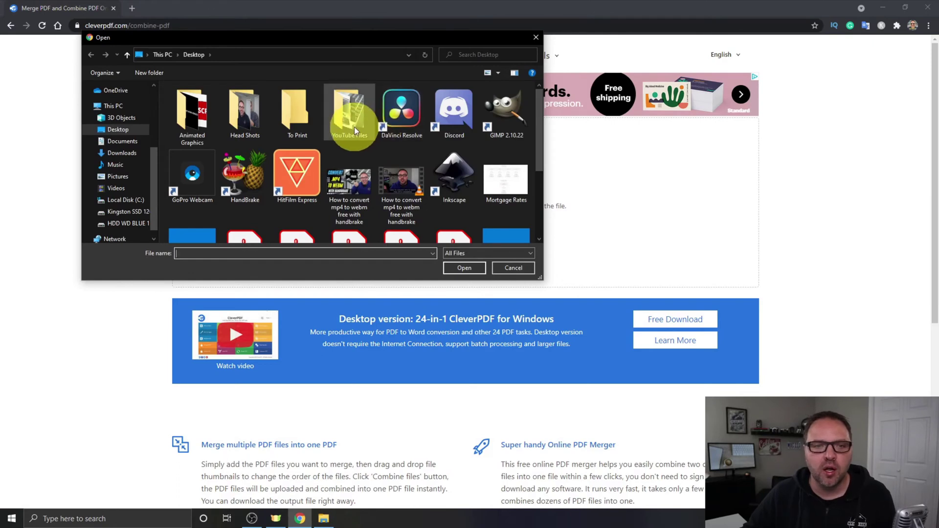
mouse_move(156, 162)
left_mouse_down()
mouse_move(158, 126)
mouse_move(157, 157)
left_mouse_up()
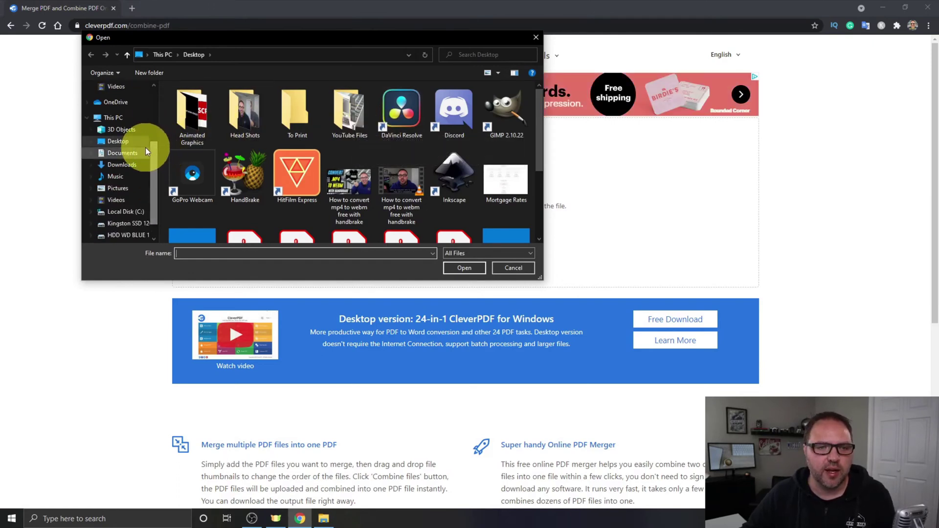
left_click(123, 146)
scroll(339, 136, "down", 3)
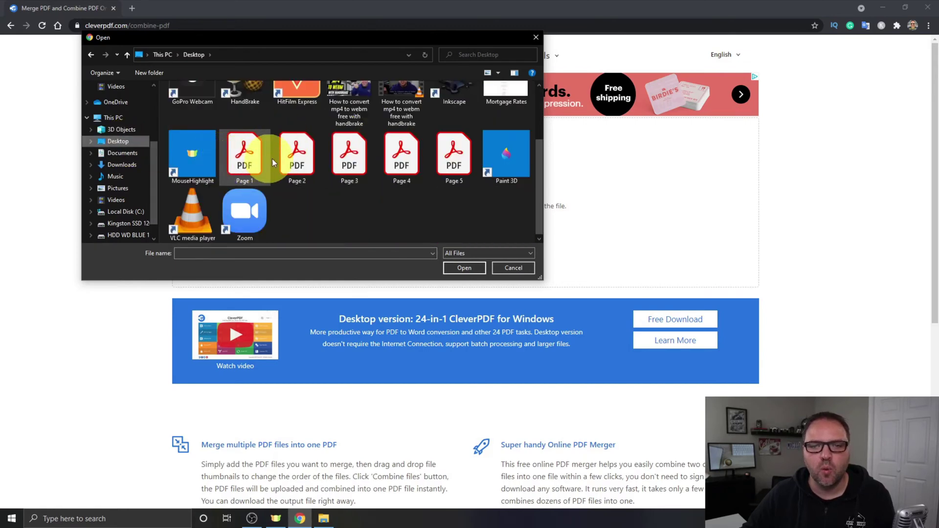
left_click(246, 157)
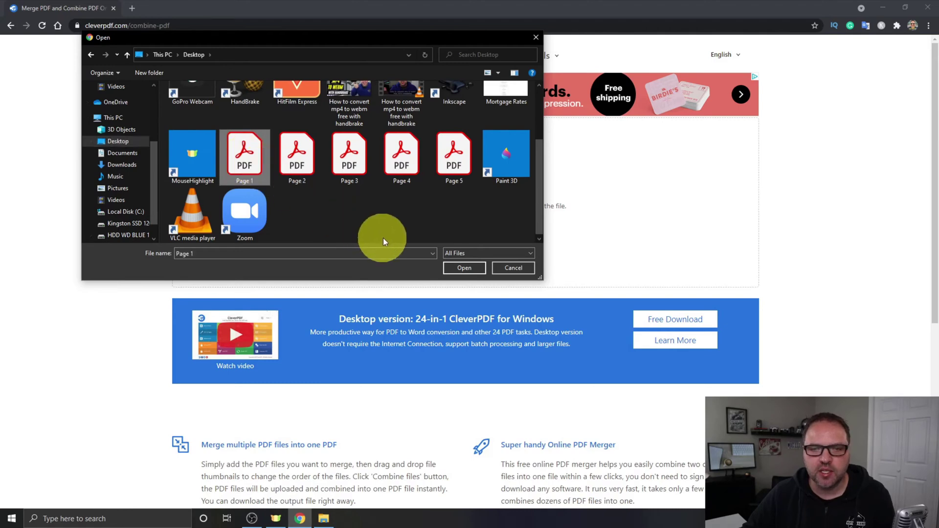
left_click(465, 269)
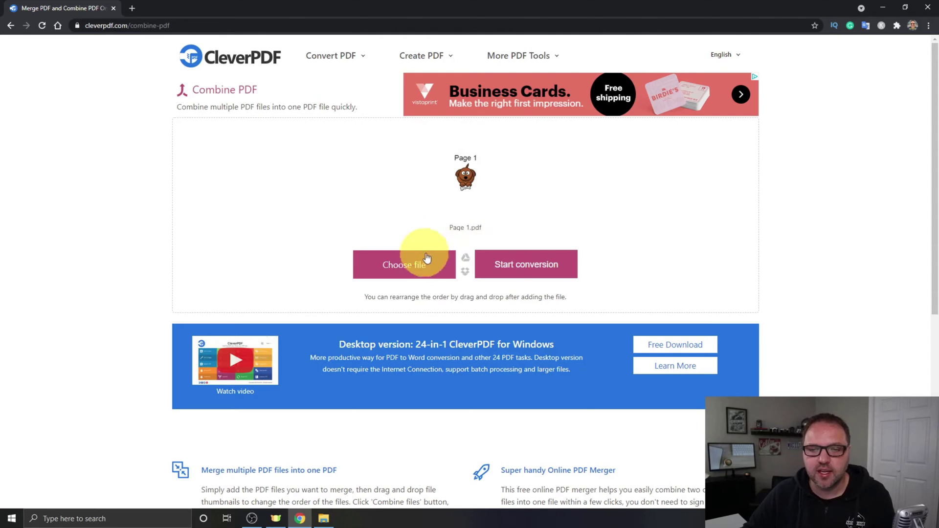
Select Page 2 through Page 5 together in the file dialog and add them to the list.
left_click(414, 270)
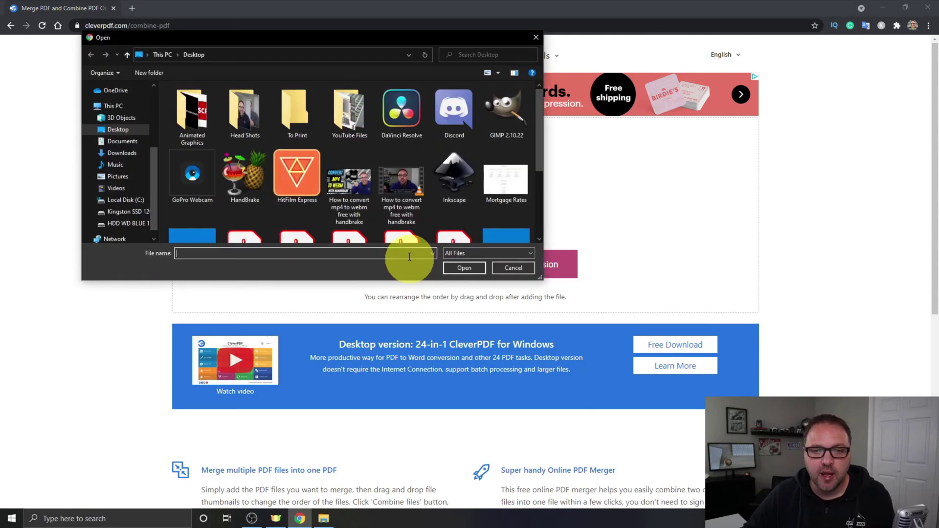
scroll(357, 166, "down", 2)
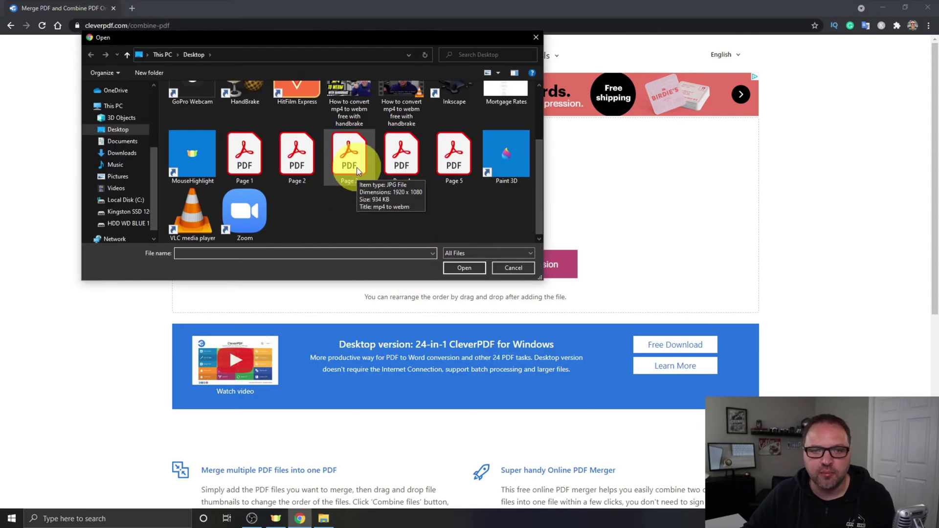
left_click(296, 163)
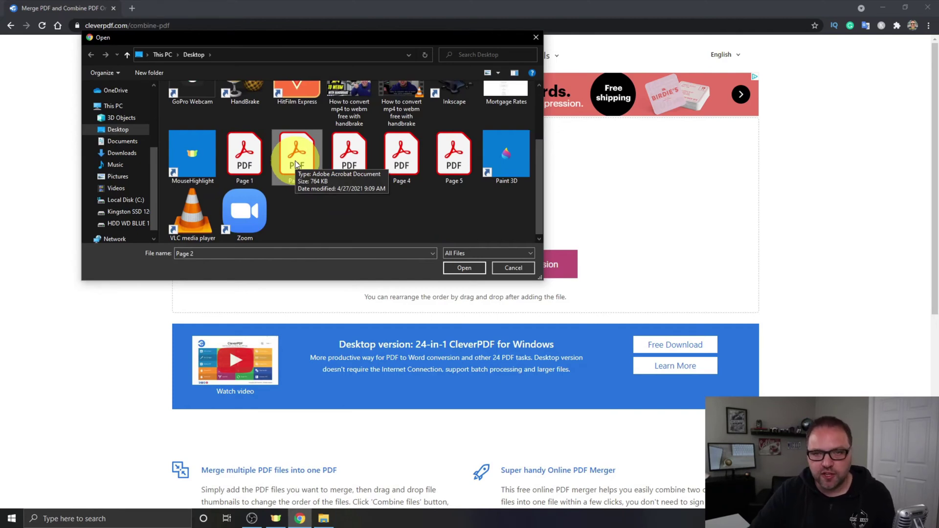
key("ctrl+Right")
key("ctrl+Right")
key("ctrl+space")
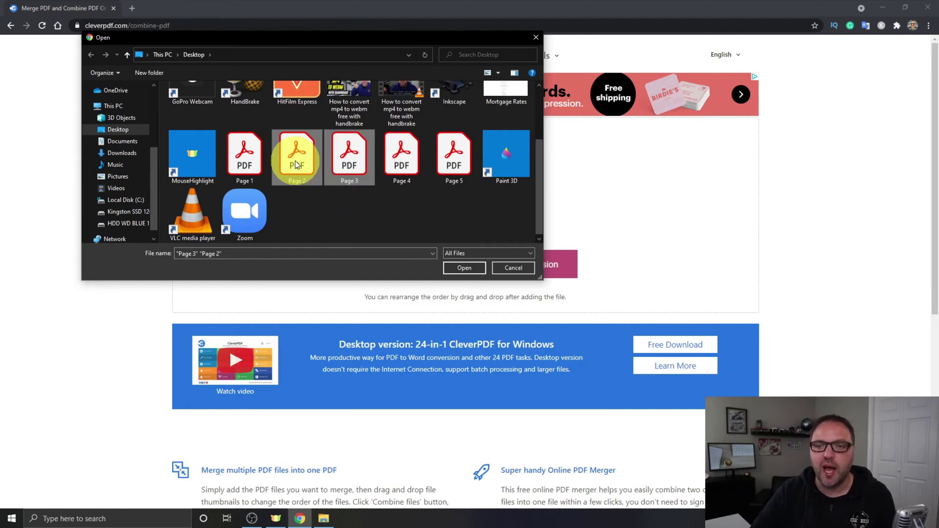
key("ctrl+Left")
key("ctrl+space")
key("ctrl+Right")
key("ctrl+space")
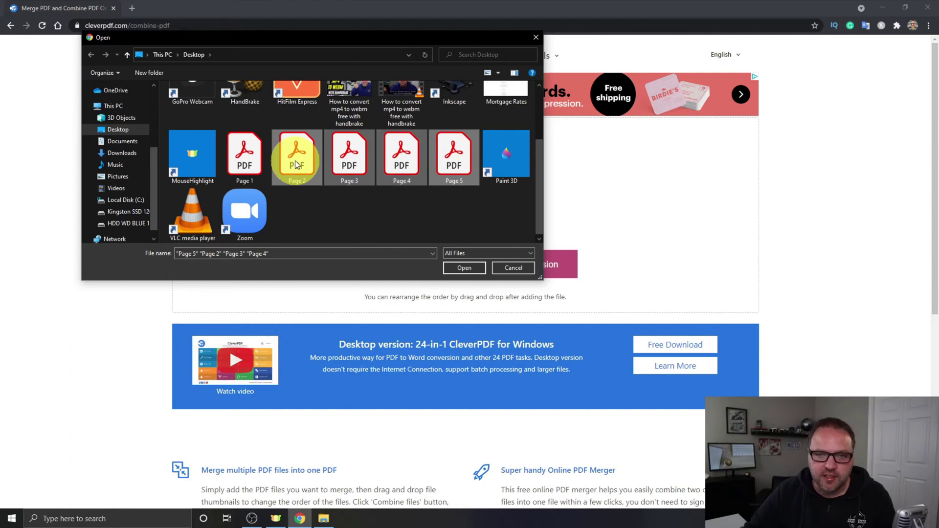
left_click(465, 269)
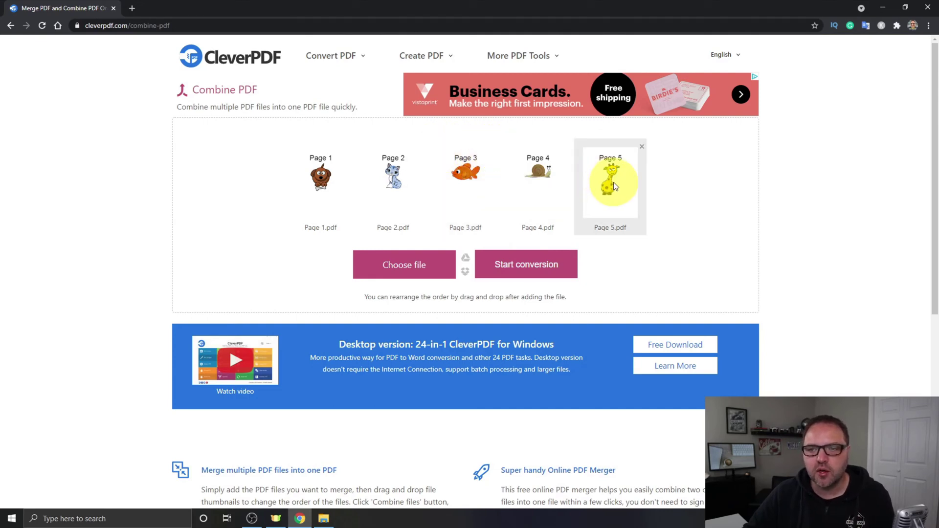
Try reordering a thumbnail, then start the conversion to merge all five PDFs.
mouse_move(614, 182)
left_mouse_down()
mouse_move(474, 188)
mouse_move(614, 182)
mouse_move(622, 193)
left_mouse_up()
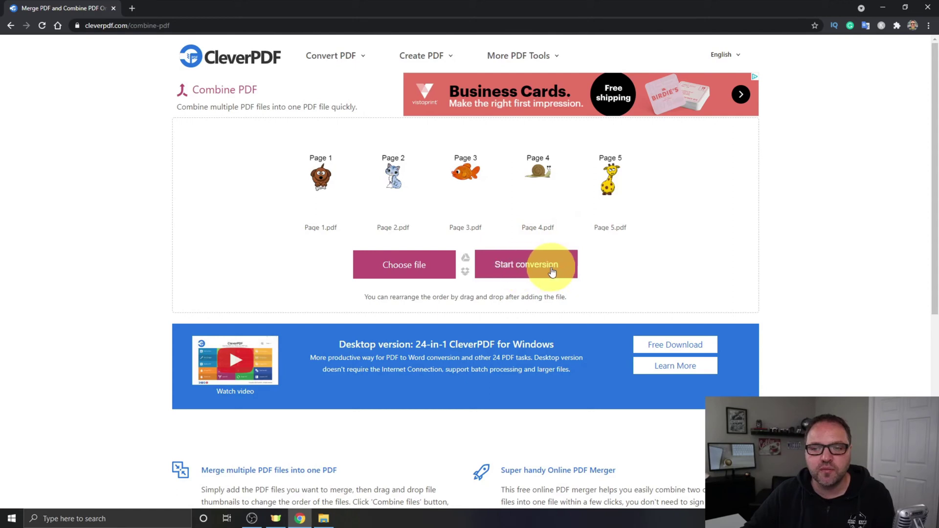
left_click(518, 272)
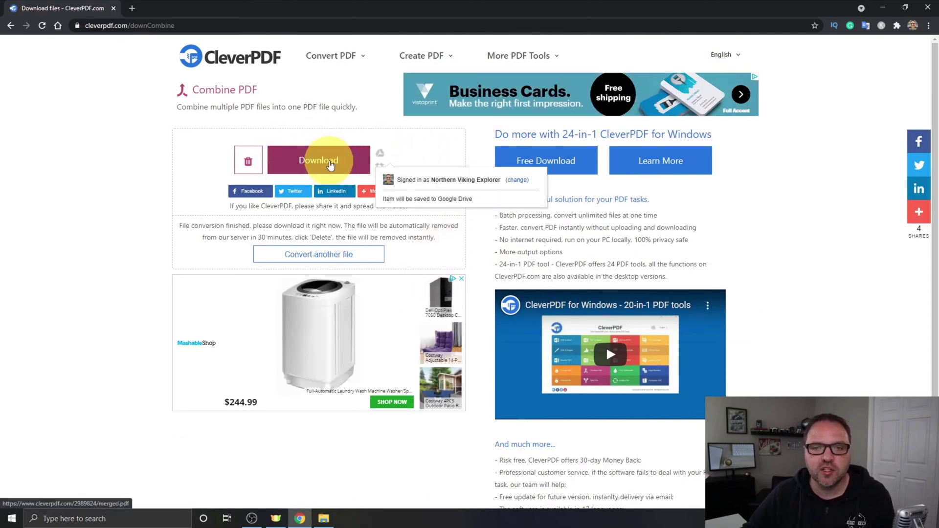
Download merged (1).pdf, drag it onto the desktop, and minimize Chrome.
left_click(328, 167)
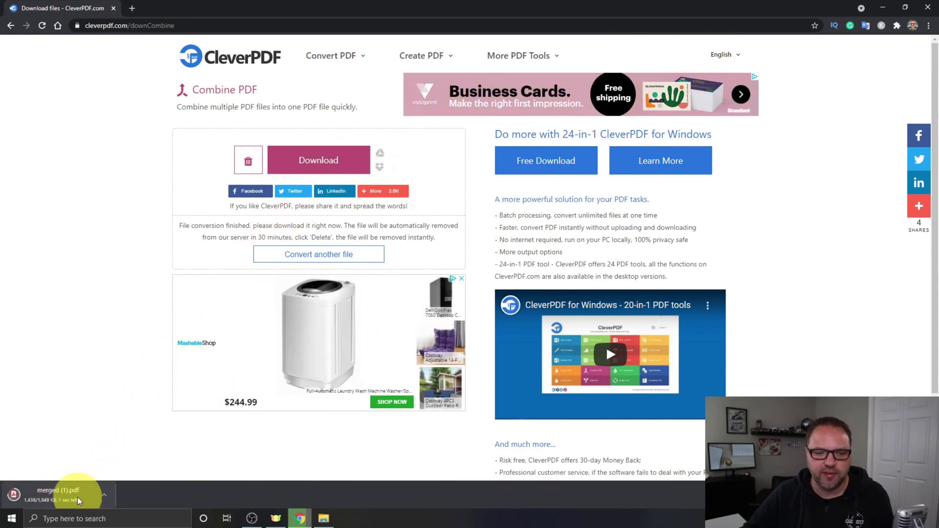
double_click(326, 6)
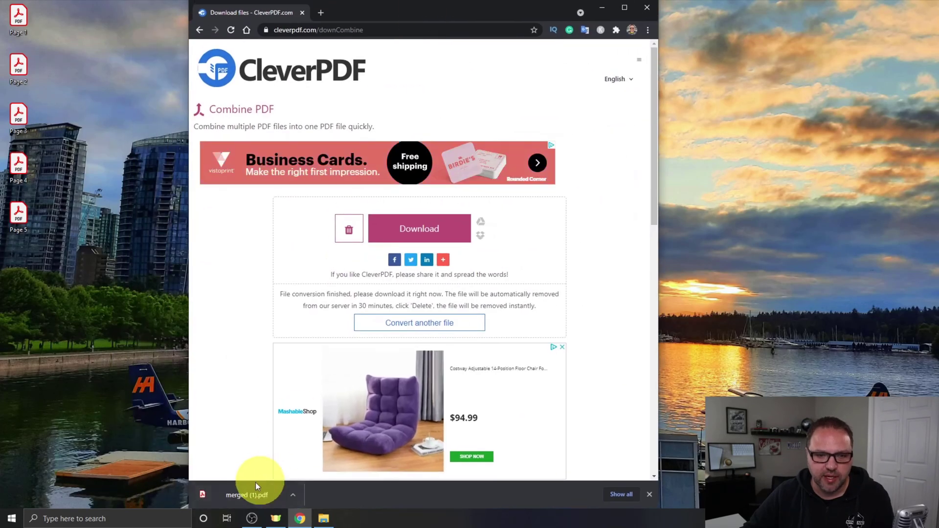
left_click_drag(256, 484, 82, 356)
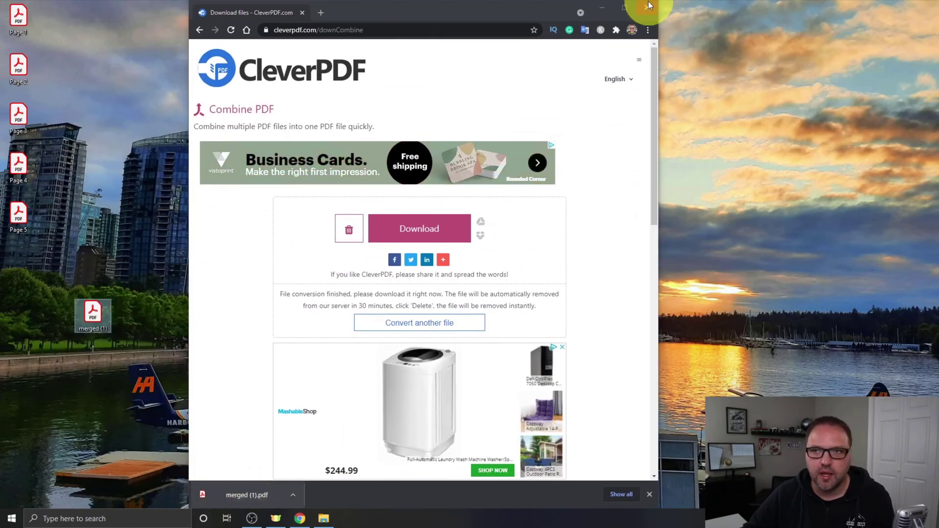
left_click(602, 10)
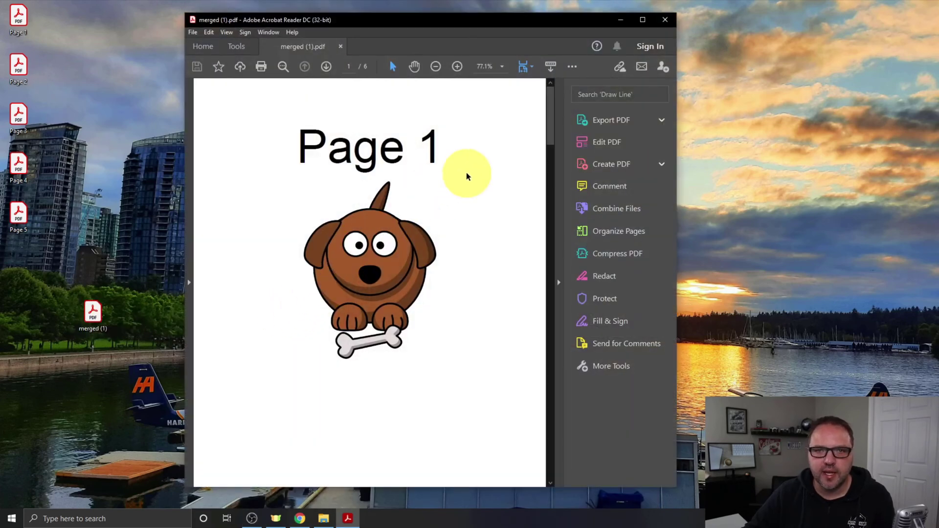
Scroll through merged (1).pdf in Acrobat to check that Pages 1 to 5 appear in order.
scroll(468, 175, "down", 6)
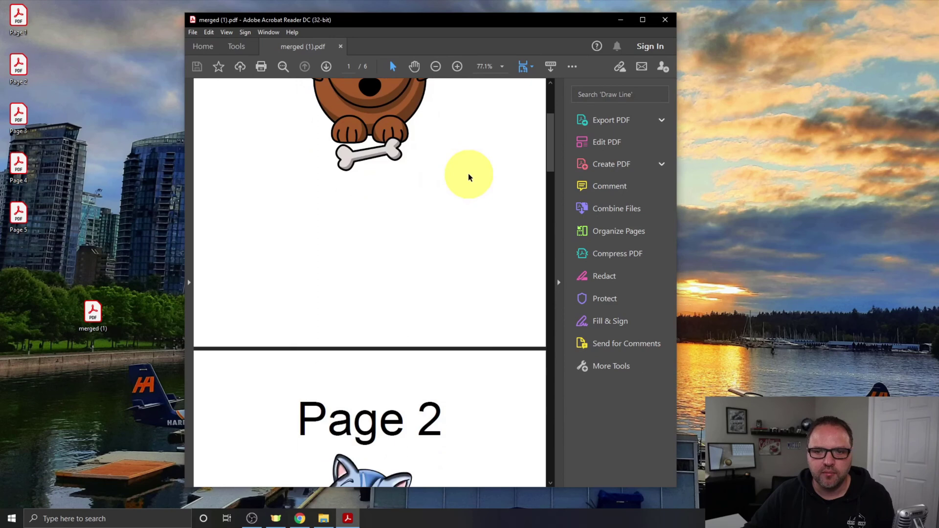
scroll(470, 179, "down", 10)
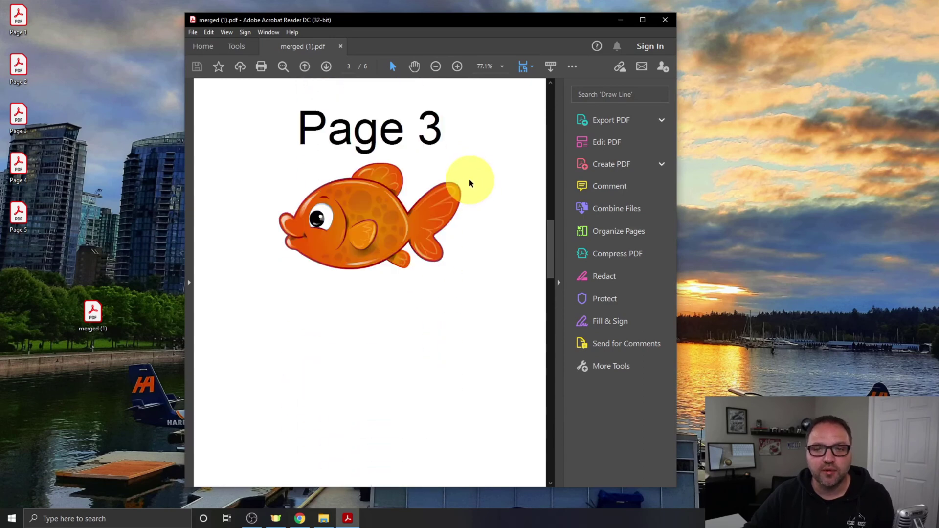
scroll(471, 186, "down", 10)
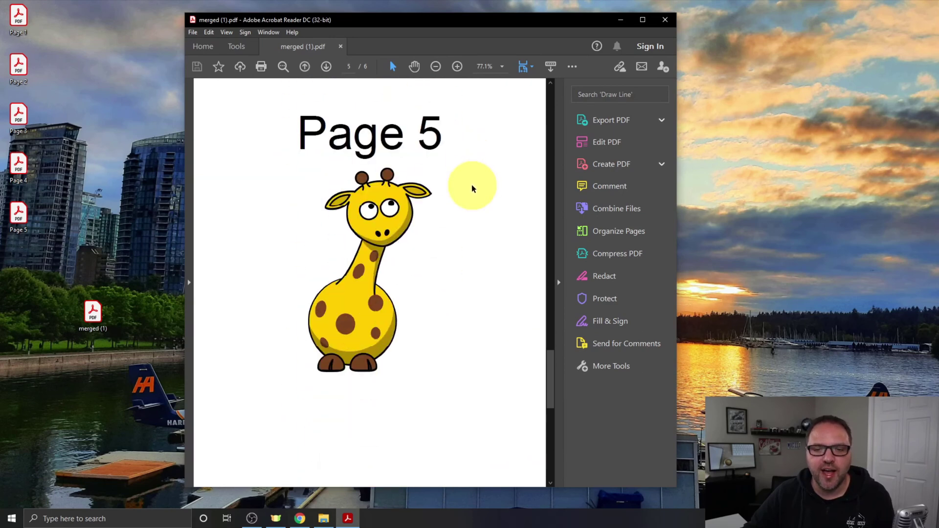